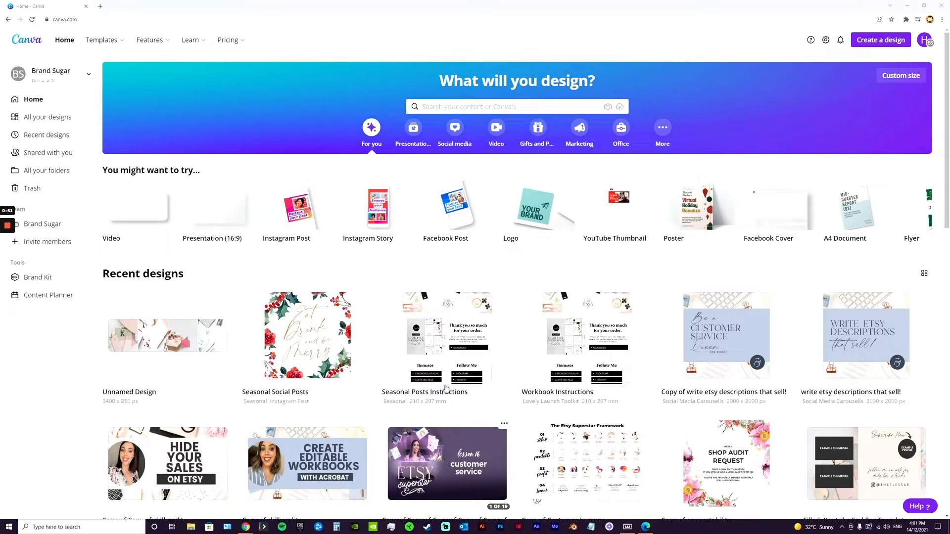
# - Open the YouTube end tag template with placeholder thumbnails and profile circle from the recent designs for editing
pyautogui.scroll(-2, 371, 420)
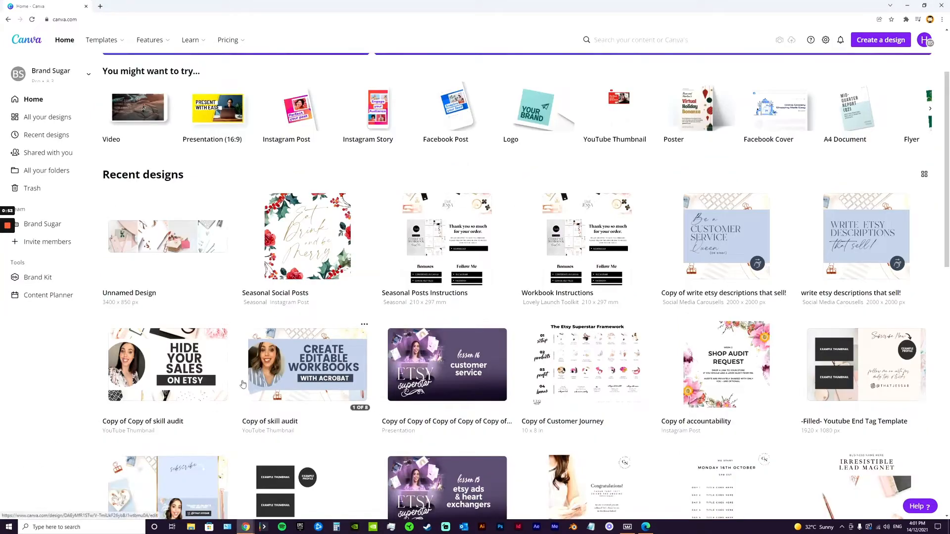
pyautogui.scroll(-2, 213, 384)
pyautogui.click(291, 378)
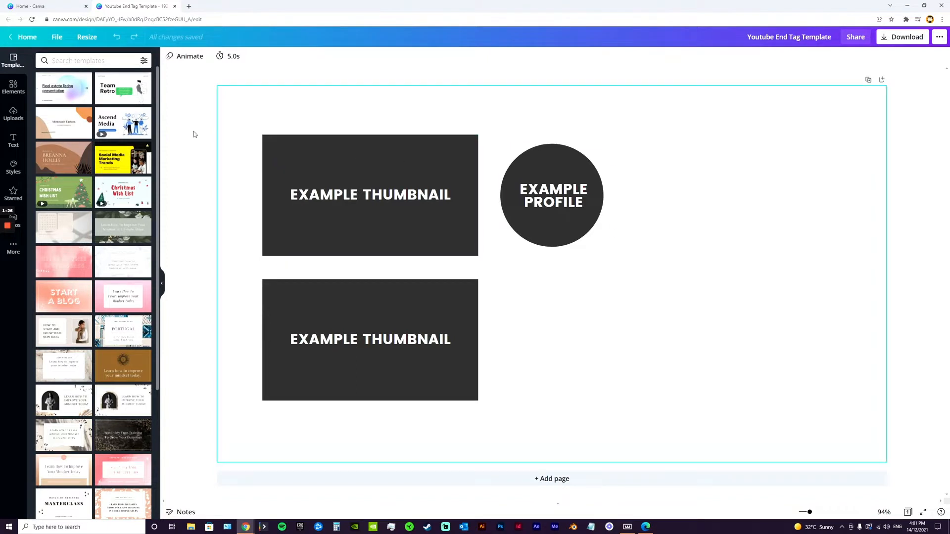
# - Search the design elements for "circle"
pyautogui.click(13, 87)
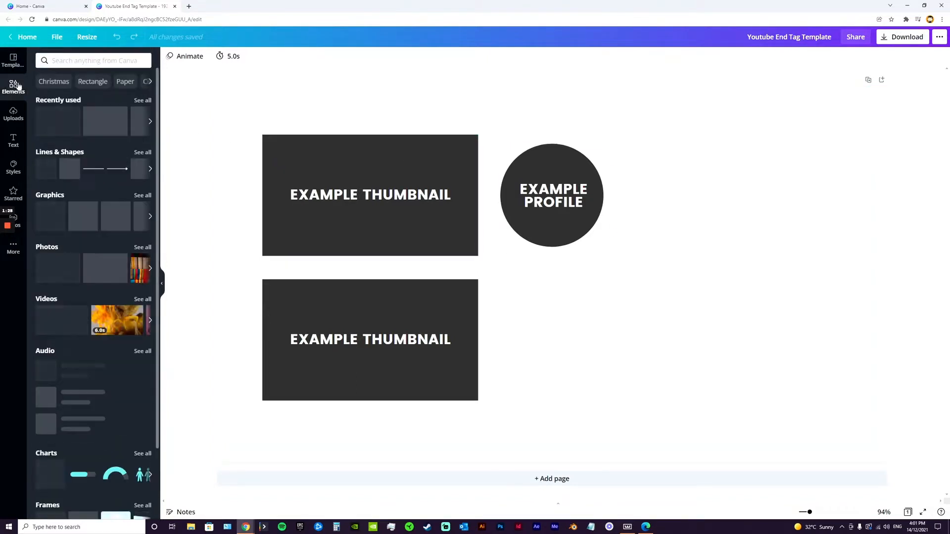
pyautogui.click(94, 60)
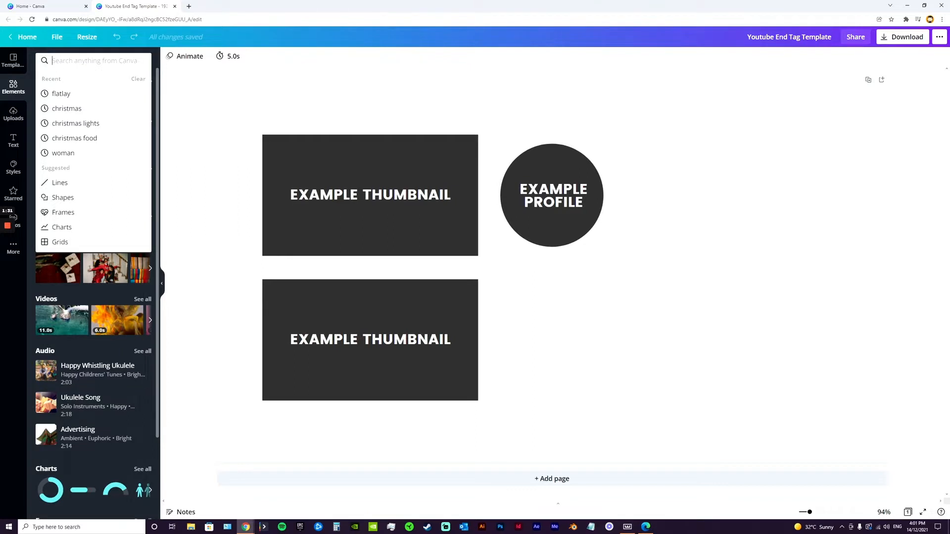
pyautogui.write('circle')
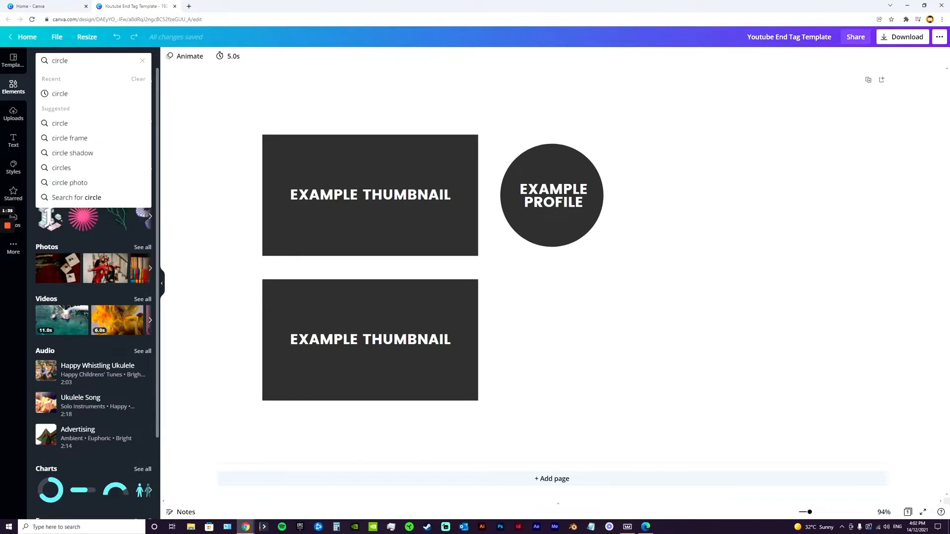
pyautogui.press('Return')
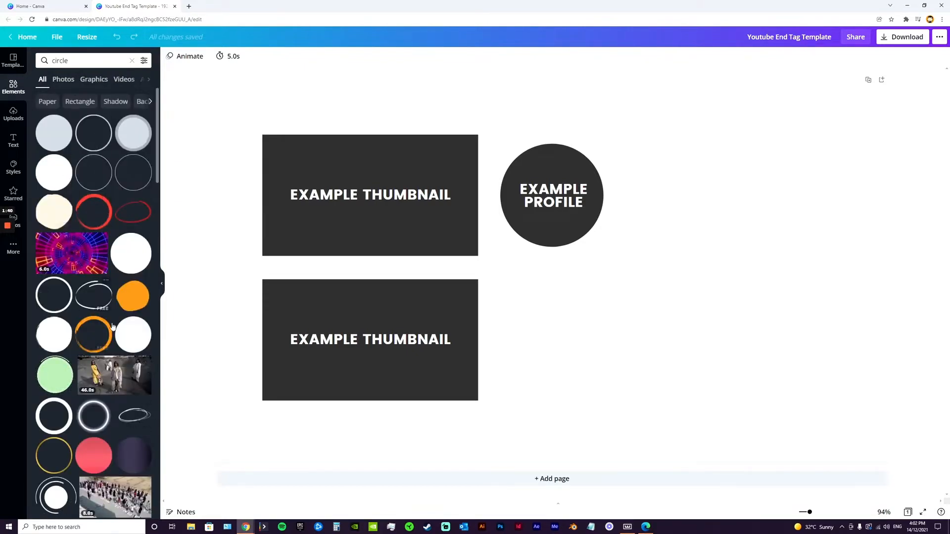
# - Filter the circle search results to show only animated elements
pyautogui.click(145, 61)
pyautogui.click(148, 61)
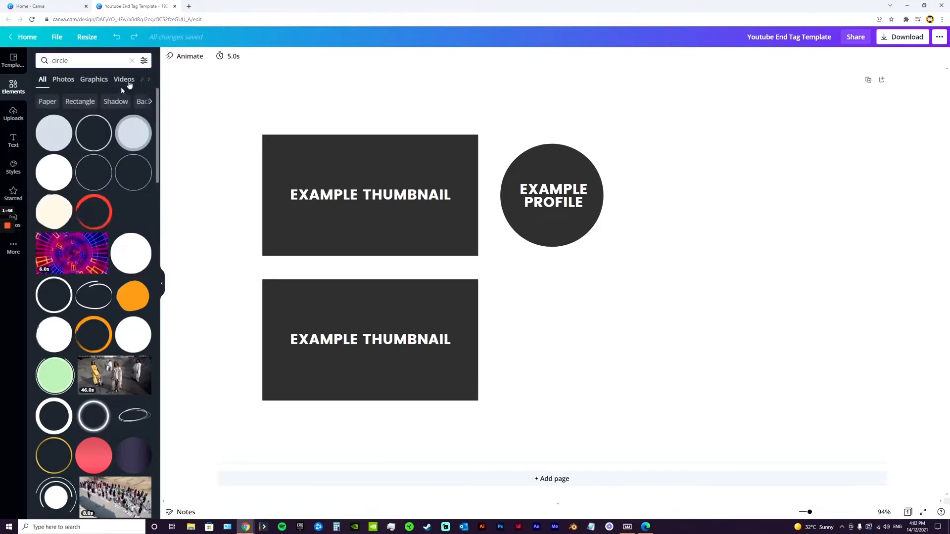
pyautogui.click(144, 61)
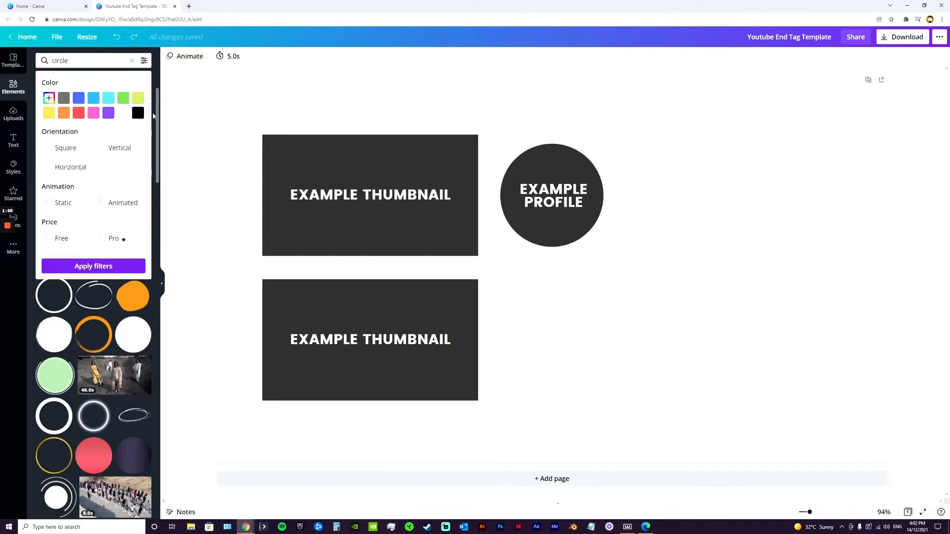
pyautogui.click(113, 204)
pyautogui.click(101, 266)
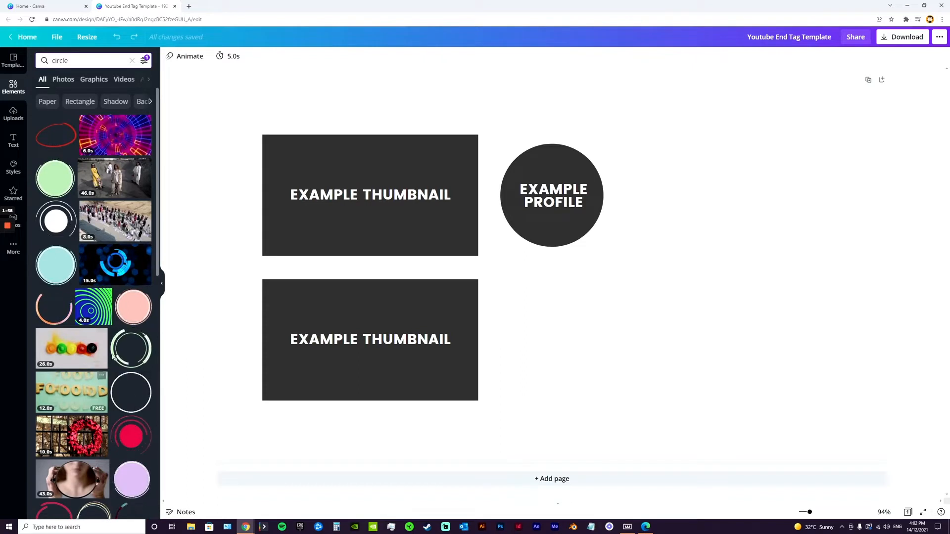
# - Add the animated multicoloured circle outline and size it as a ring centred around the example profile circle
pyautogui.moveTo(54, 307); pyautogui.dragTo(698, 317)
pyautogui.moveTo(842, 462); pyautogui.dragTo(592, 234)
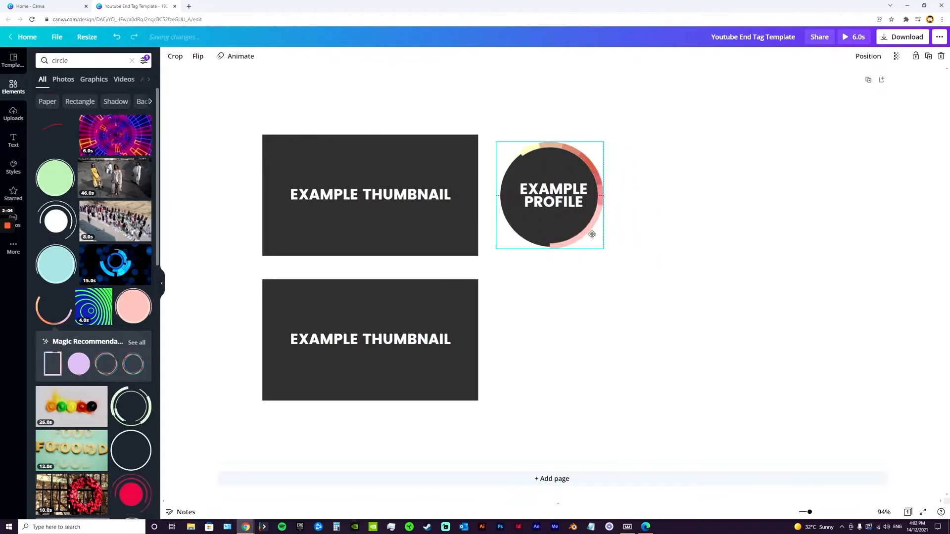
pyautogui.moveTo(608, 142); pyautogui.dragTo(615, 131)
pyautogui.moveTo(583, 247); pyautogui.dragTo(585, 246)
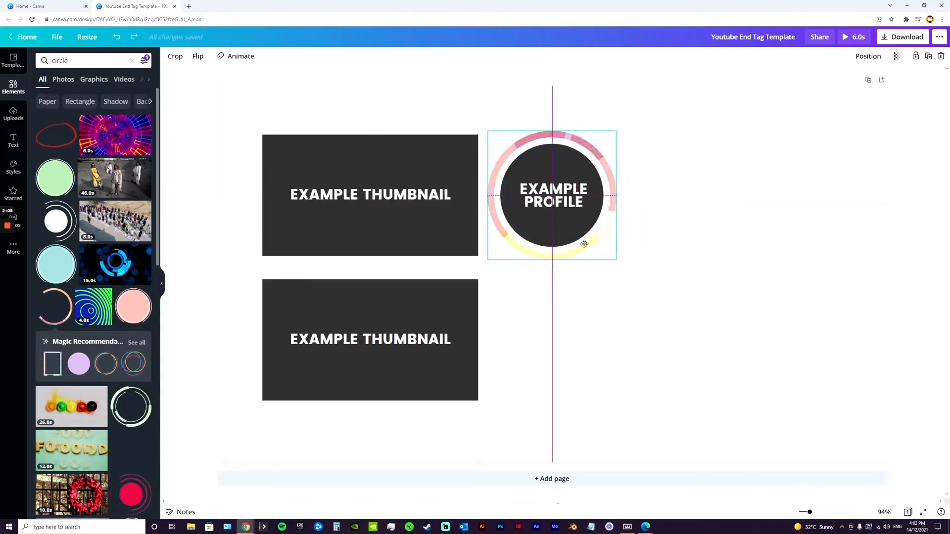
# - Move the example profile circle together with its animated ring to the upper right area of the page
pyautogui.moveTo(638, 282); pyautogui.dragTo(540, 163)
pyautogui.moveTo(586, 195); pyautogui.dragTo(823, 192)
pyautogui.click(660, 332)
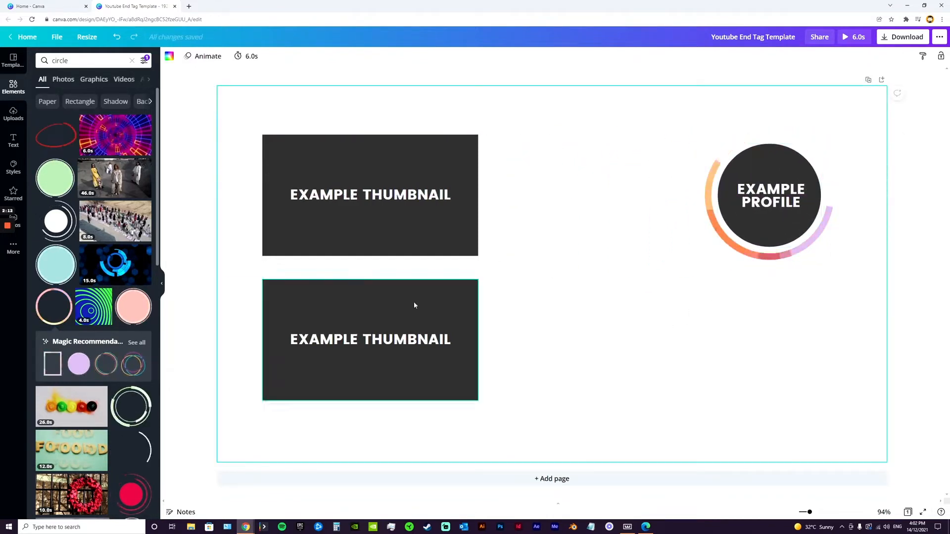
# - Replace the element search term with "rectangle" and run the search
pyautogui.click(89, 60)
pyautogui.press('BackSpace')
pyautogui.press('BackSpace')
pyautogui.press('BackSpace')
pyautogui.press('BackSpace')
pyautogui.press('BackSpace')
pyautogui.press('BackSpace')
pyautogui.write('rectangle')
pyautogui.press('Return')
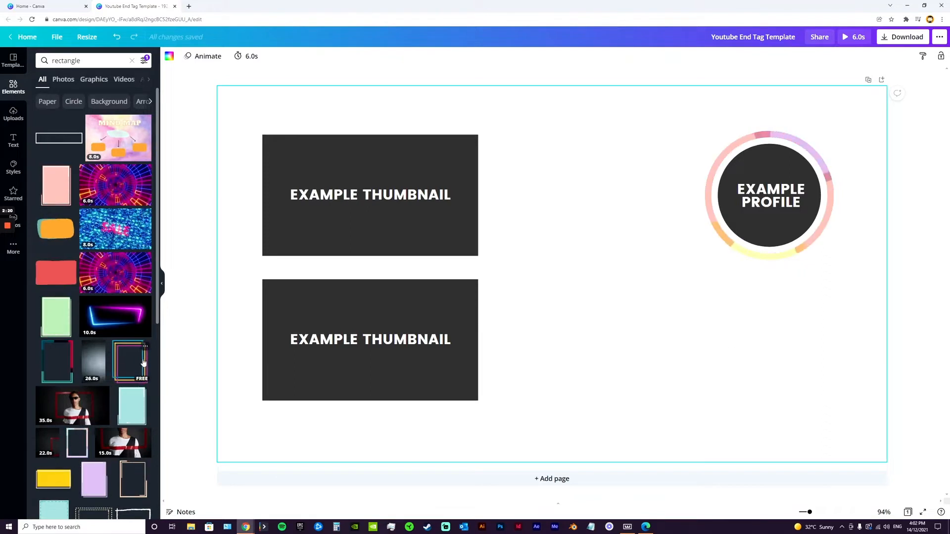
# - Add the animated peach double-outline rectangle and enlarge it to frame both example thumbnails
pyautogui.scroll(-2, 92, 358)
pyautogui.click(133, 380)
pyautogui.moveTo(658, 424); pyautogui.dragTo(548, 270)
pyautogui.moveTo(494, 282); pyautogui.dragTo(390, 173)
pyautogui.moveTo(404, 227); pyautogui.dragTo(491, 242)
pyautogui.moveTo(504, 195); pyautogui.dragTo(373, 310)
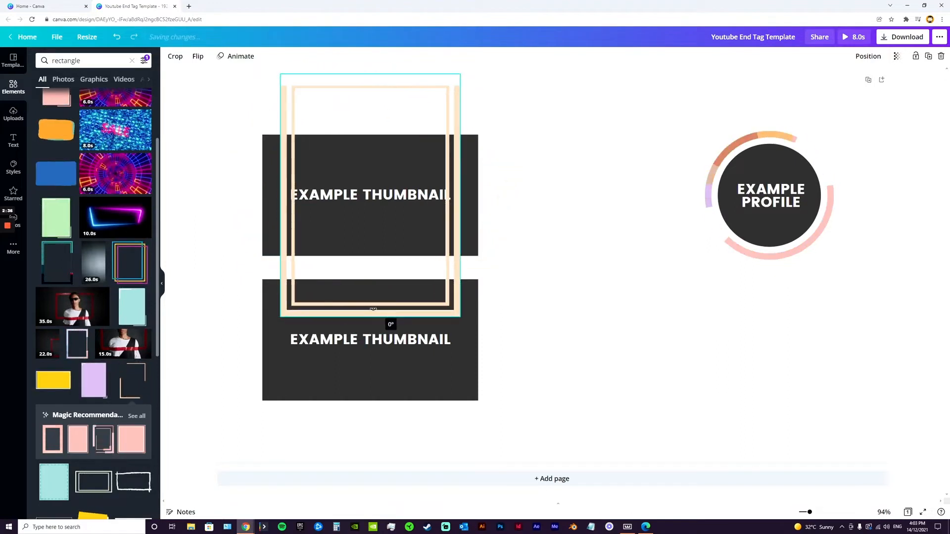
pyautogui.moveTo(423, 130); pyautogui.dragTo(394, 165)
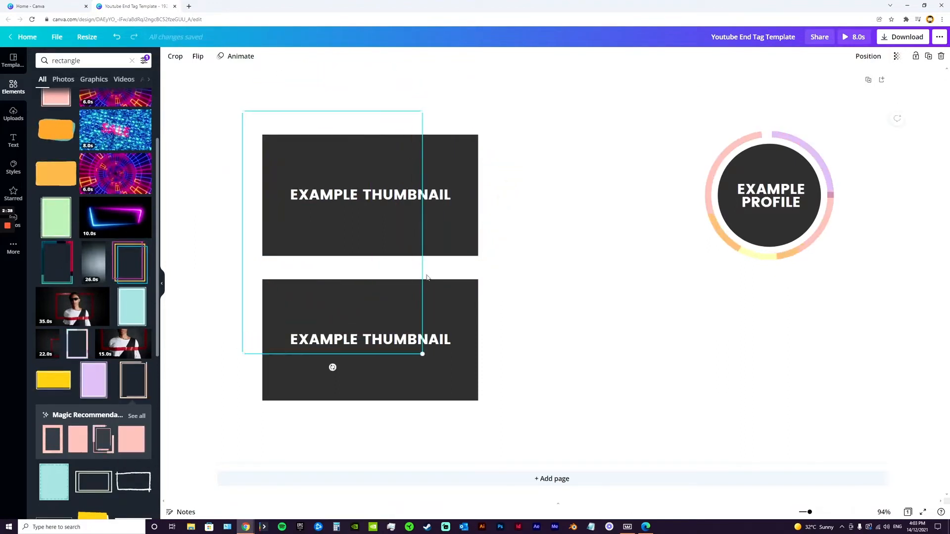
pyautogui.moveTo(423, 351); pyautogui.dragTo(494, 417)
pyautogui.click(537, 363)
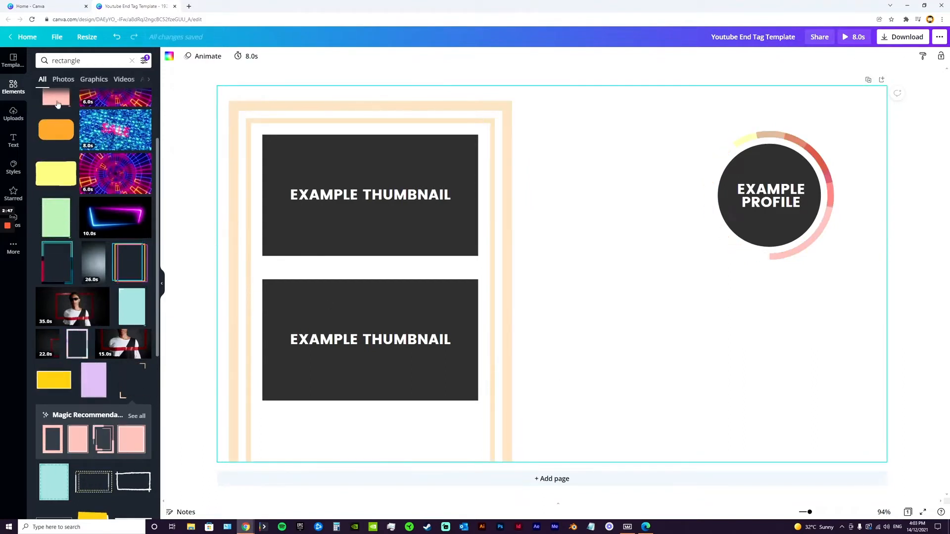
# - Add the 15-second white geometric video from the rectangle video results and enlarge it to cover the whole page
pyautogui.scroll(3, 75, 198)
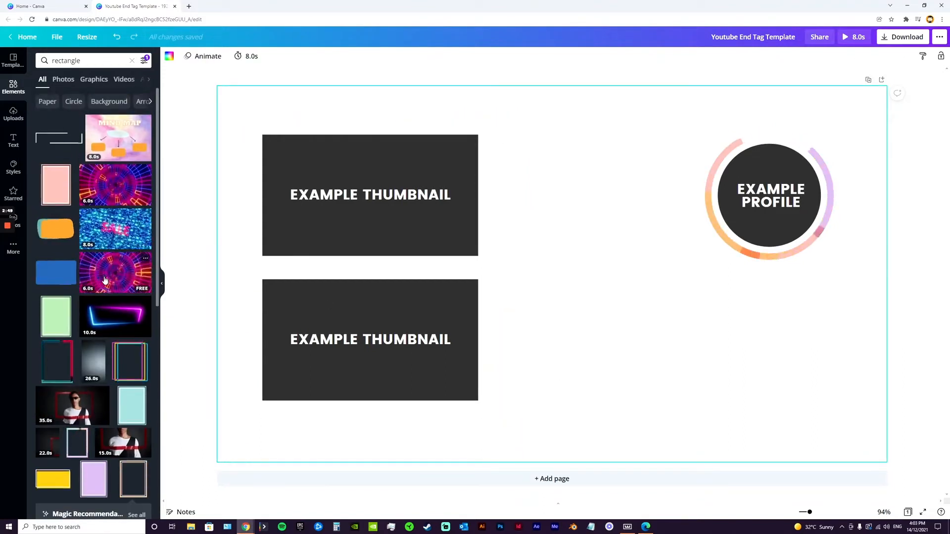
pyautogui.click(119, 80)
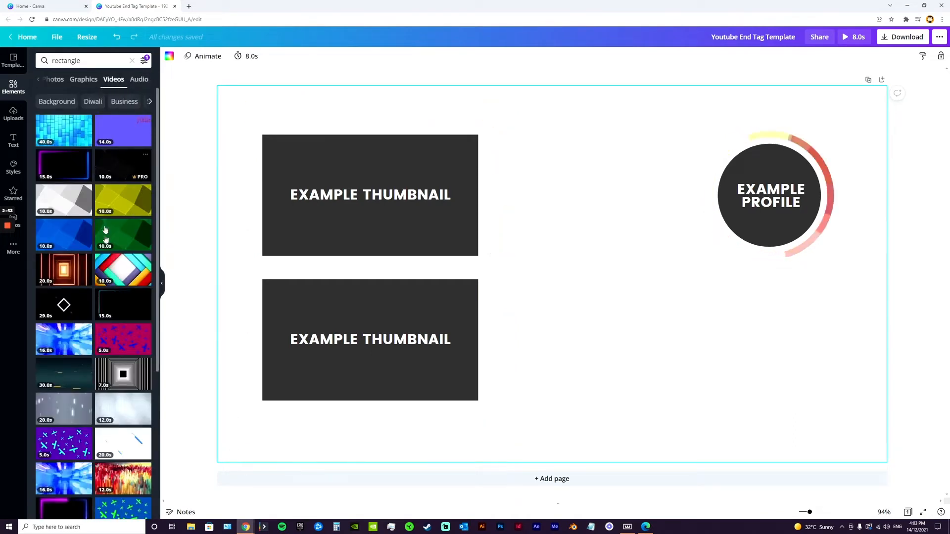
pyautogui.scroll(-5, 96, 235)
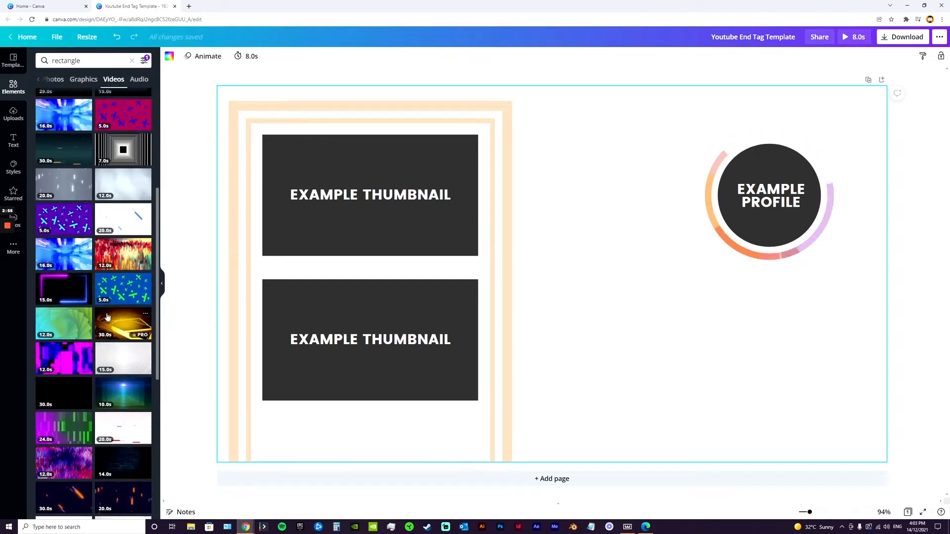
pyautogui.moveTo(125, 364); pyautogui.dragTo(330, 308)
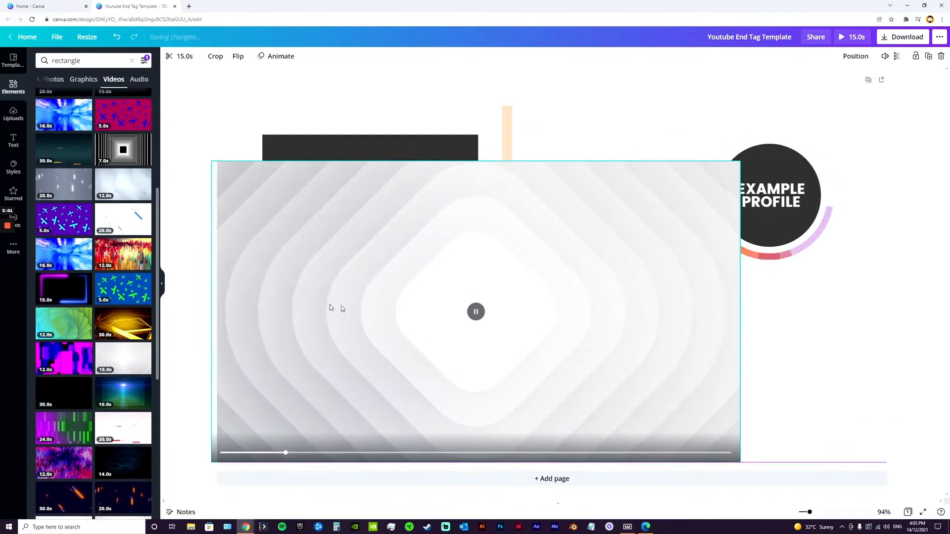
pyautogui.moveTo(741, 161); pyautogui.dragTo(923, 72)
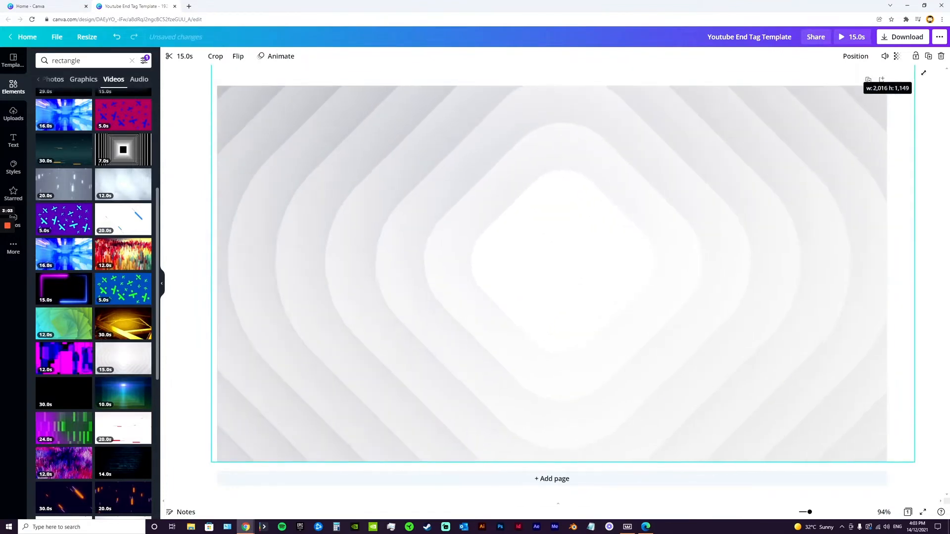
# - Send the white geometric video behind all other elements and set its transparency to 45
pyautogui.rightClick(766, 131)
pyautogui.click(783, 209)
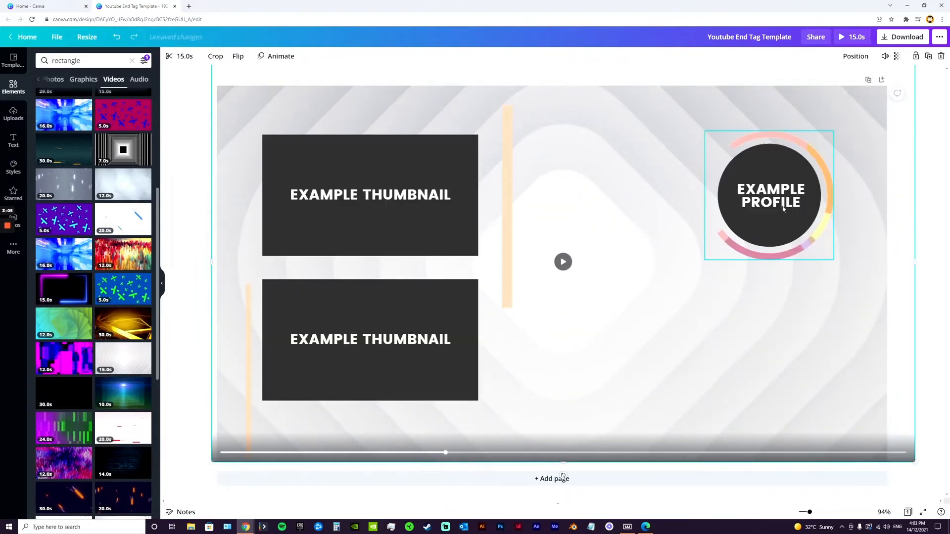
pyautogui.click(897, 56)
pyautogui.moveTo(874, 78); pyautogui.dragTo(848, 82)
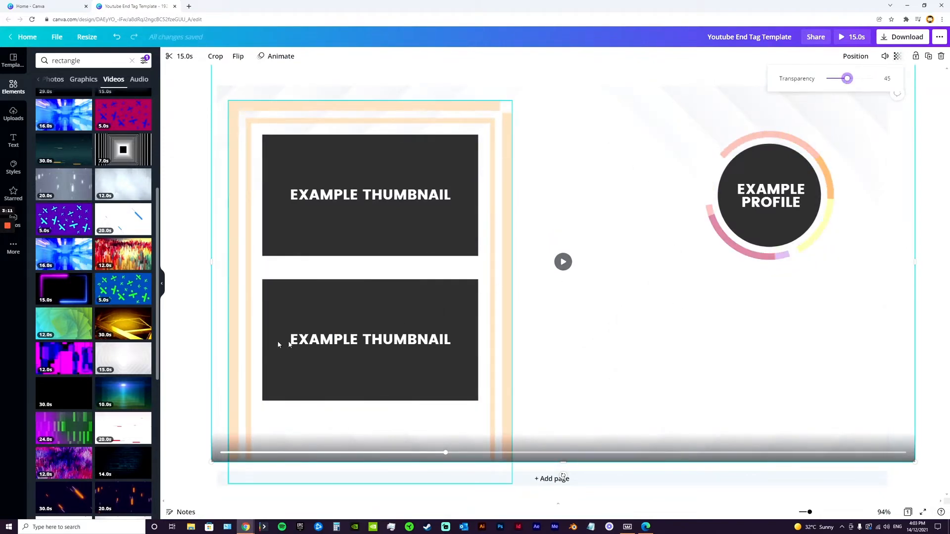
pyautogui.click(220, 366)
# - Add a heading that reads "subscribe now" to the page
pyautogui.click(13, 141)
pyautogui.click(84, 59)
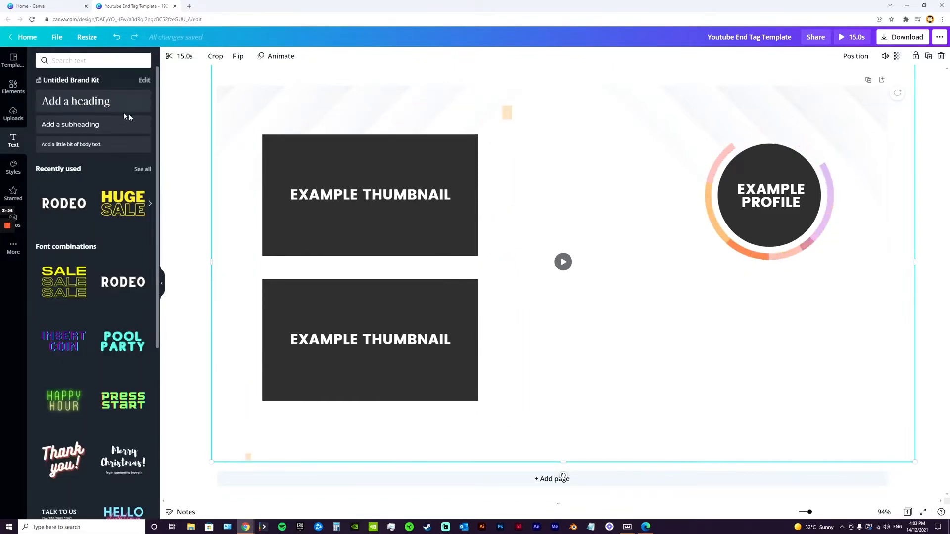
pyautogui.click(119, 104)
pyautogui.write('subscribe now')
# - Place the "subscribe now" heading above the example profile circle, shifting the circle and its ring down to make room
pyautogui.moveTo(600, 257); pyautogui.dragTo(729, 242)
pyautogui.moveTo(551, 269); pyautogui.dragTo(622, 117)
pyautogui.moveTo(800, 90); pyautogui.dragTo(784, 93)
pyautogui.moveTo(900, 248); pyautogui.dragTo(794, 241)
pyautogui.moveTo(676, 110); pyautogui.dragTo(686, 126)
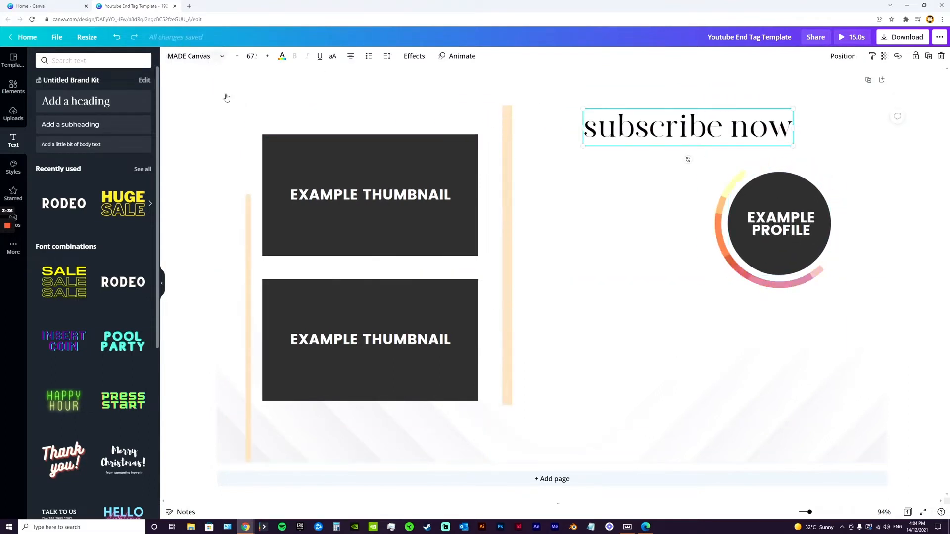
# - Set the heading's font to Poppins Bold and change the text to uppercase
pyautogui.click(208, 62)
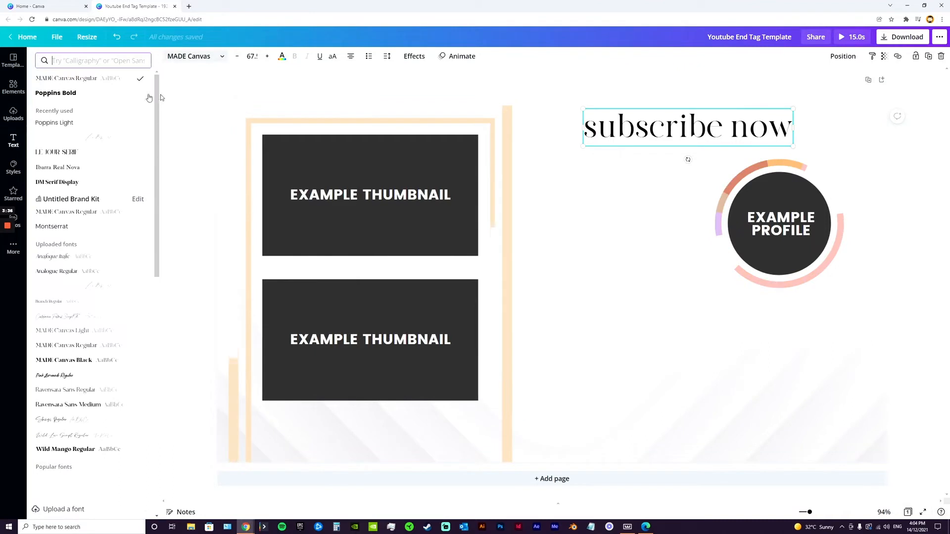
pyautogui.click(53, 154)
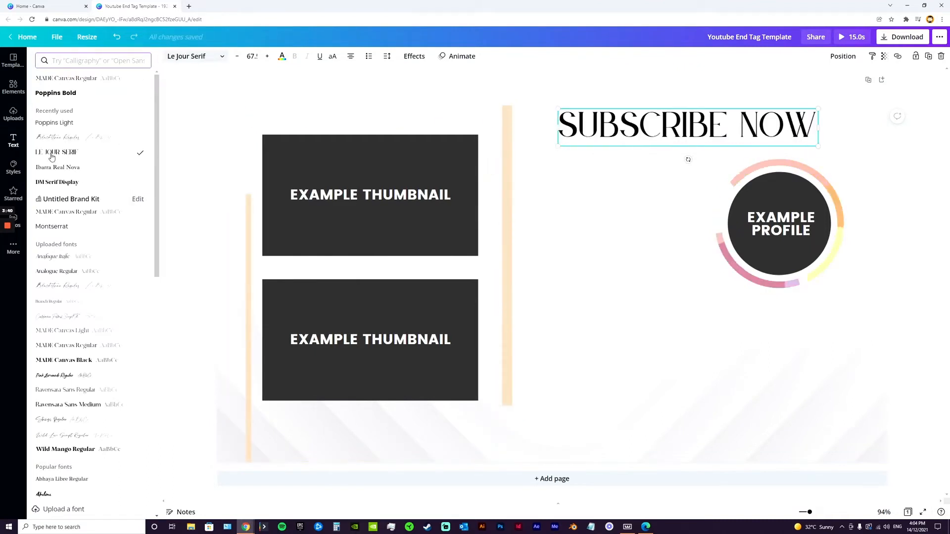
pyautogui.click(58, 122)
pyautogui.click(62, 94)
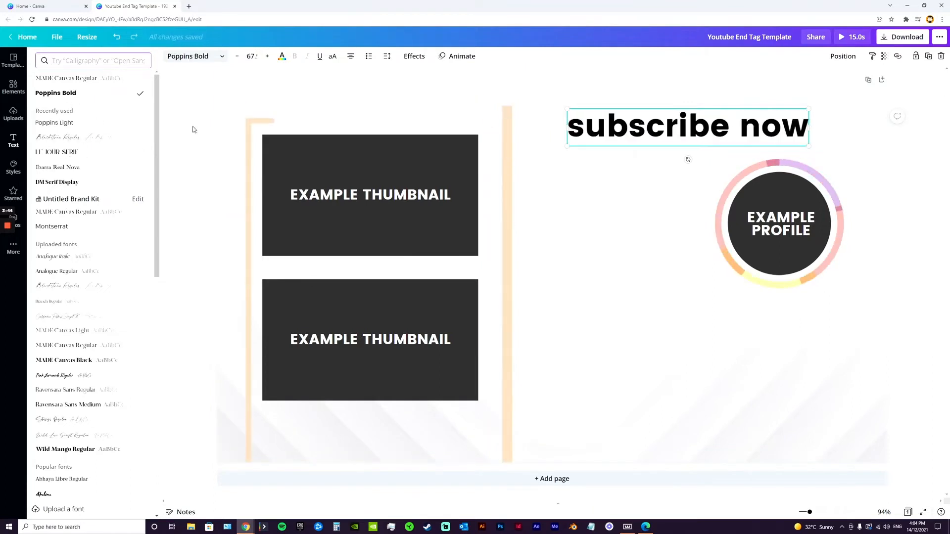
pyautogui.click(332, 56)
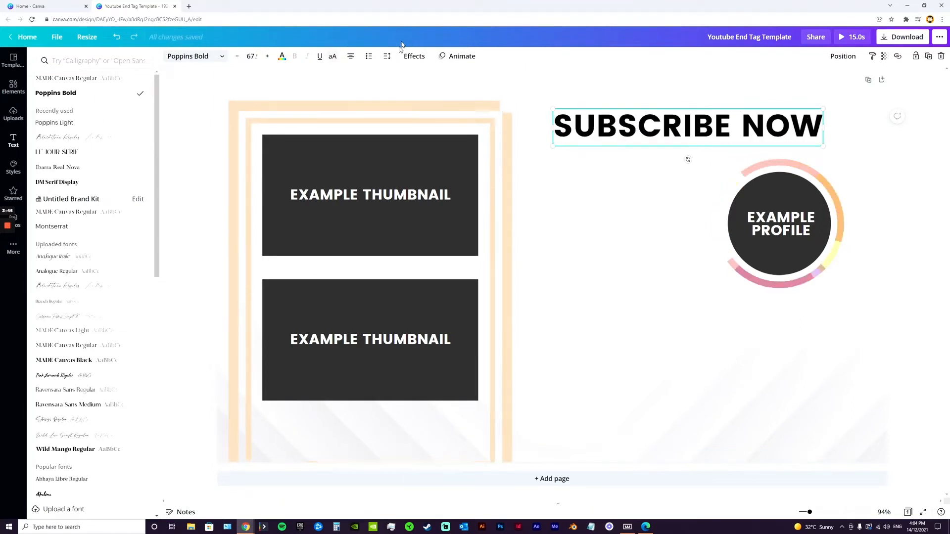
# - Set the heading's letter spacing to 257 and scale the text down to a font size of about 43
pyautogui.click(387, 56)
pyautogui.click(462, 82)
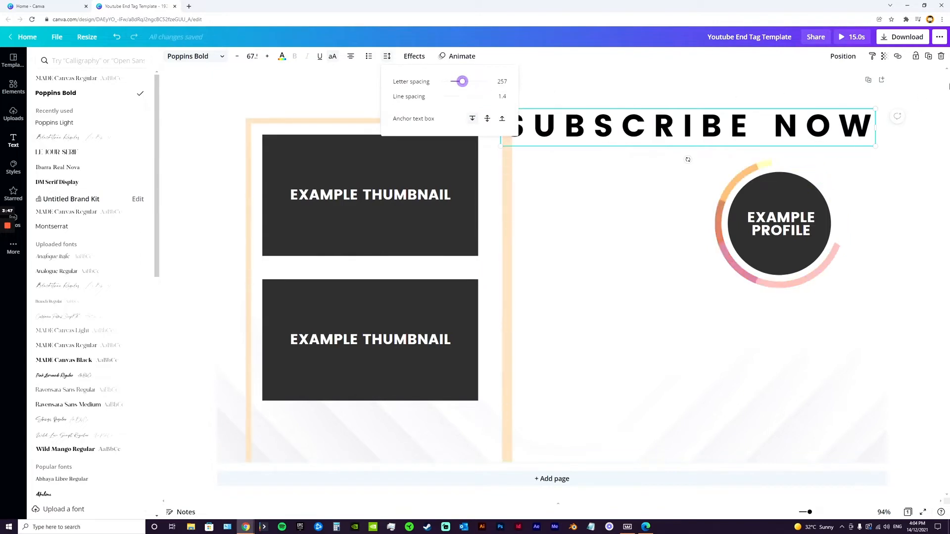
pyautogui.moveTo(875, 108); pyautogui.dragTo(759, 130)
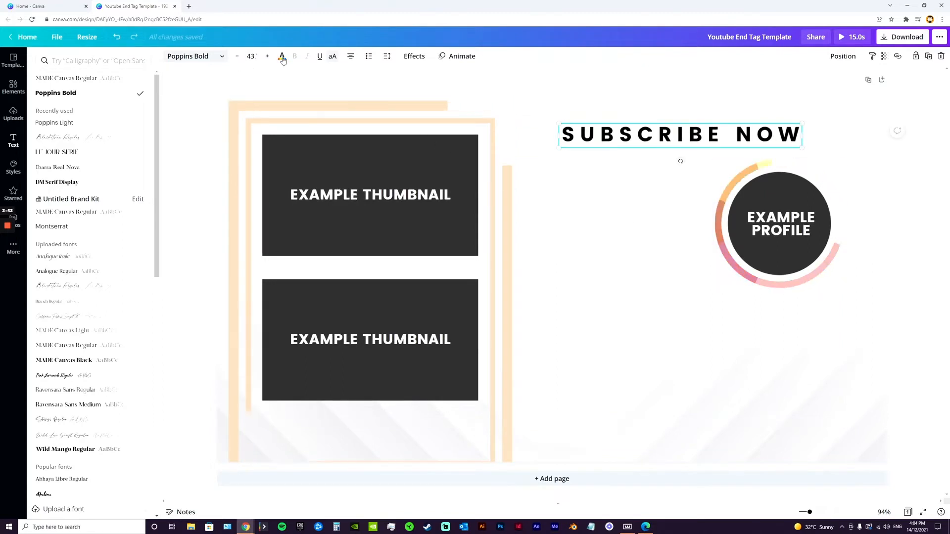
# - Change the heading's text colour to the custom dark mauve #59434C
pyautogui.click(282, 57)
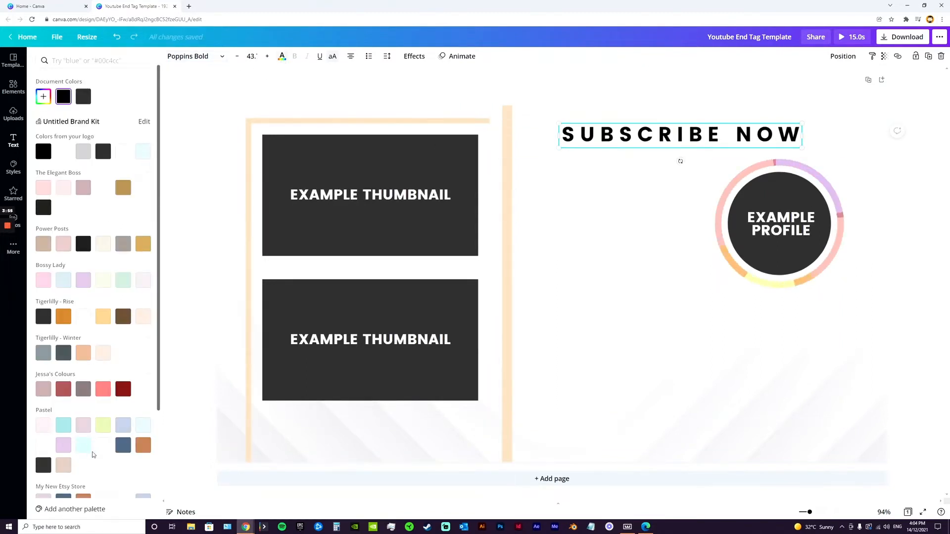
pyautogui.scroll(-2, 93, 455)
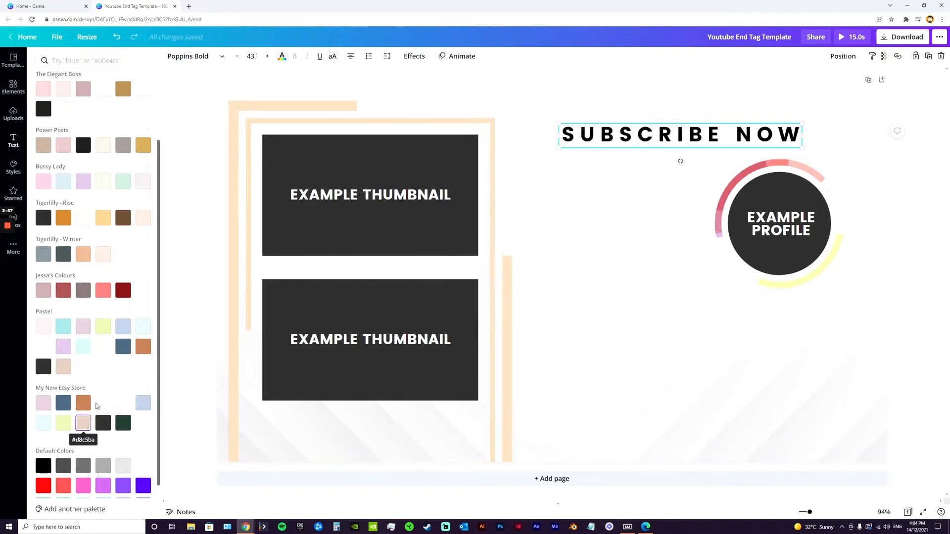
pyautogui.click(43, 181)
pyautogui.scroll(3, 104, 230)
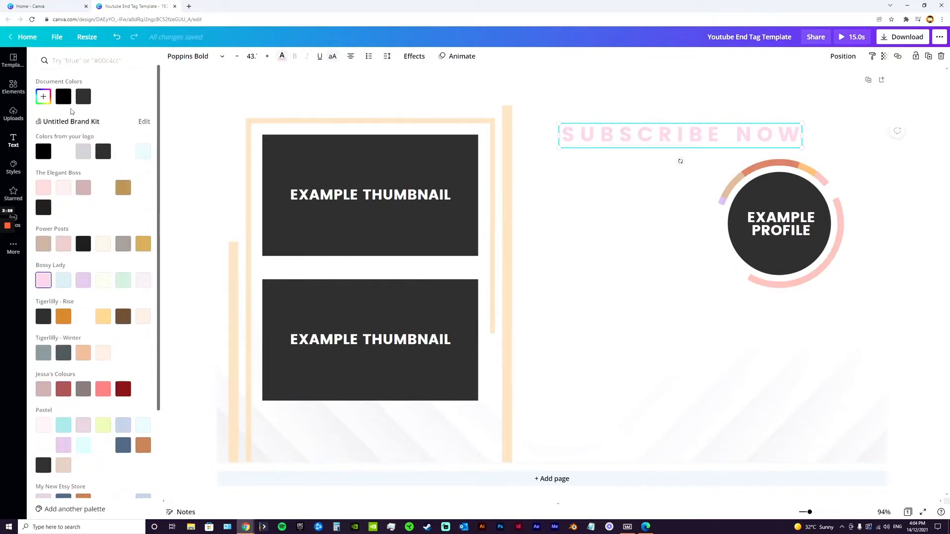
pyautogui.click(43, 96)
pyautogui.moveTo(79, 128); pyautogui.dragTo(67, 138)
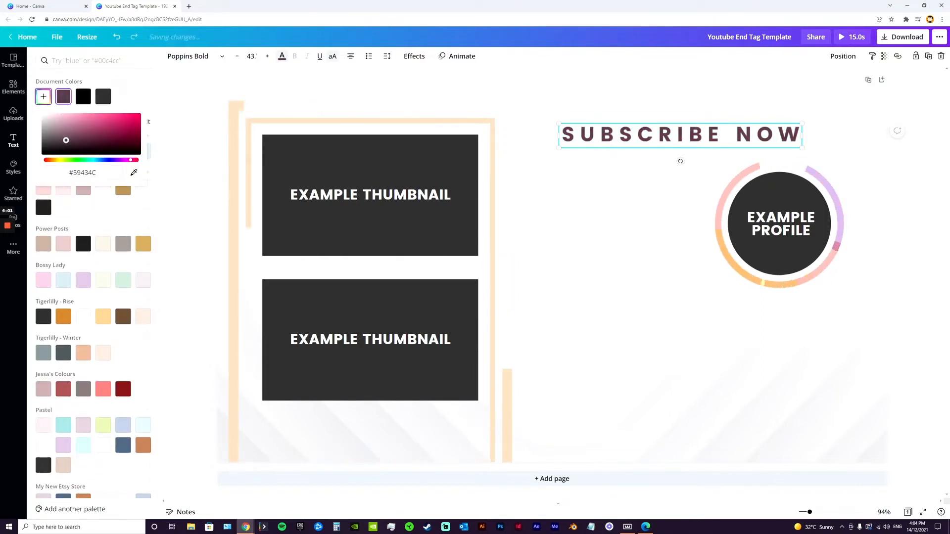
# - Change the "SUBSCRIBE NOW" heading's colour to the document's dark grey and deselect the heading
pyautogui.click(110, 97)
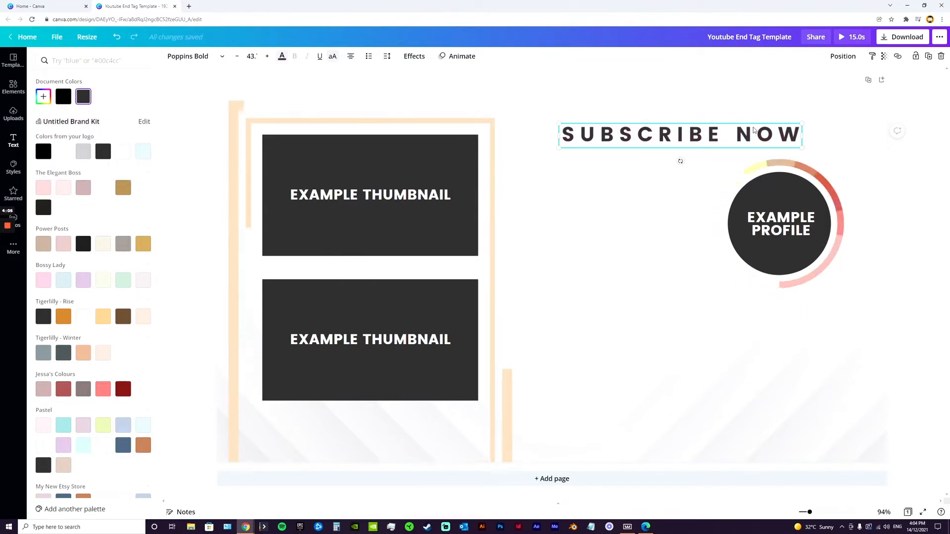
pyautogui.click(914, 330)
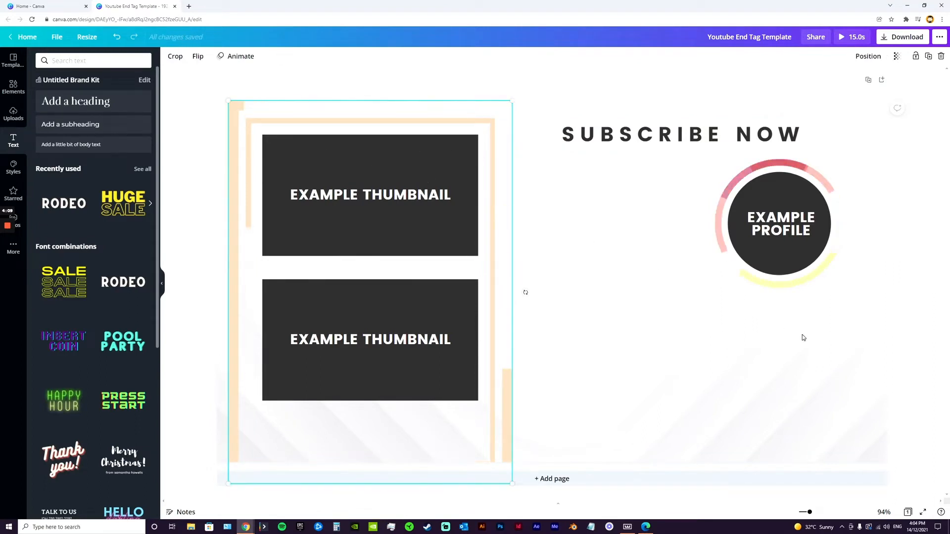
pyautogui.click(802, 396)
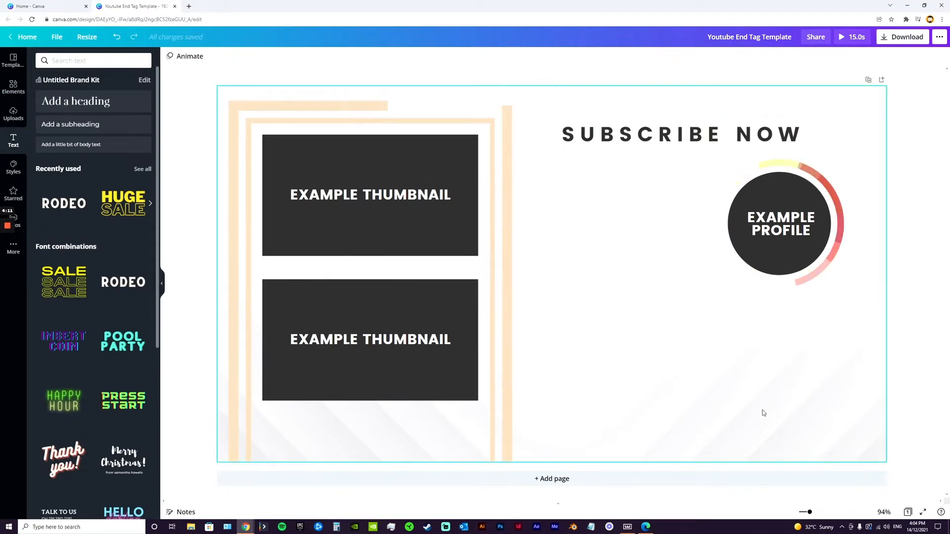
# - Add the animated orange rounded rectangle from the "rectangle" graphics results, scale it down and place it below the example profile circle
pyautogui.click(14, 88)
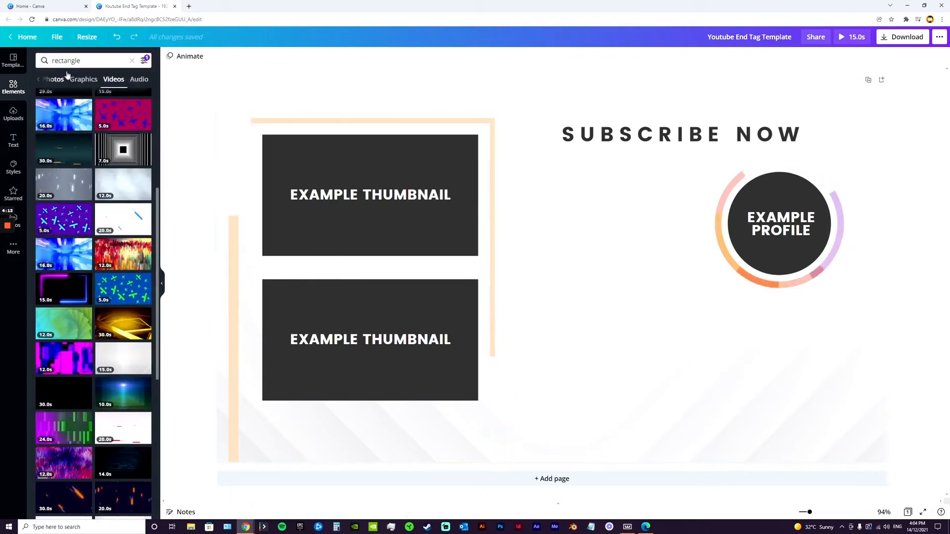
pyautogui.click(79, 61)
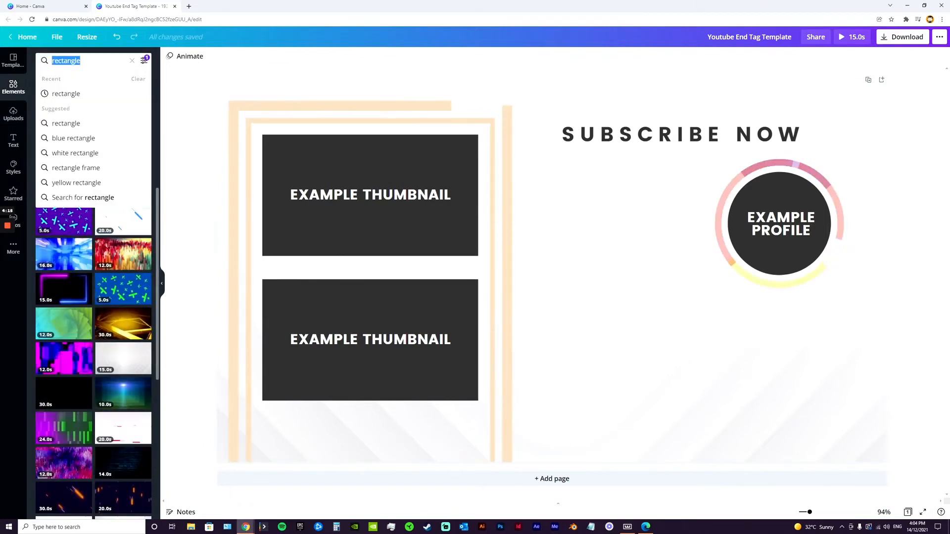
pyautogui.press('Escape')
pyautogui.click(69, 80)
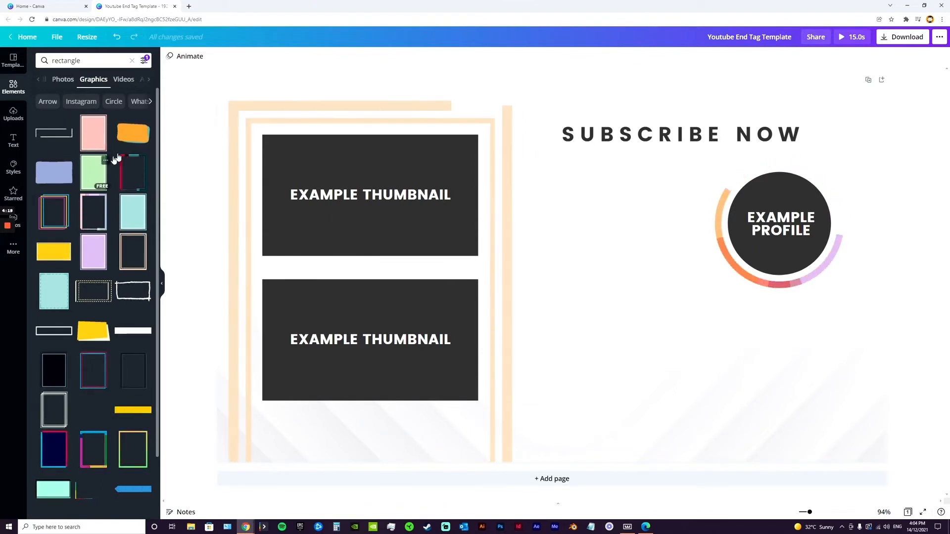
pyautogui.click(124, 140)
pyautogui.moveTo(795, 123); pyautogui.dragTo(478, 253)
pyautogui.moveTo(460, 345); pyautogui.dragTo(679, 368)
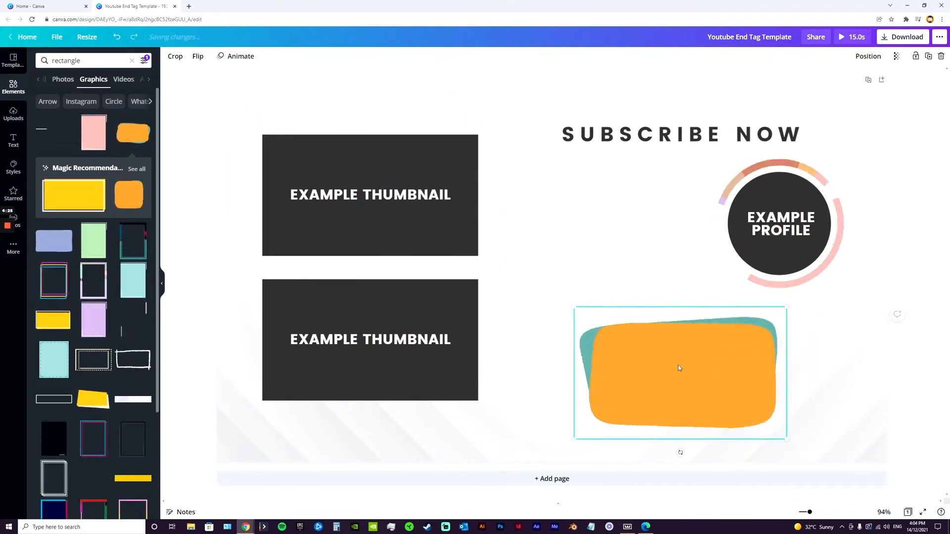
pyautogui.click(139, 170)
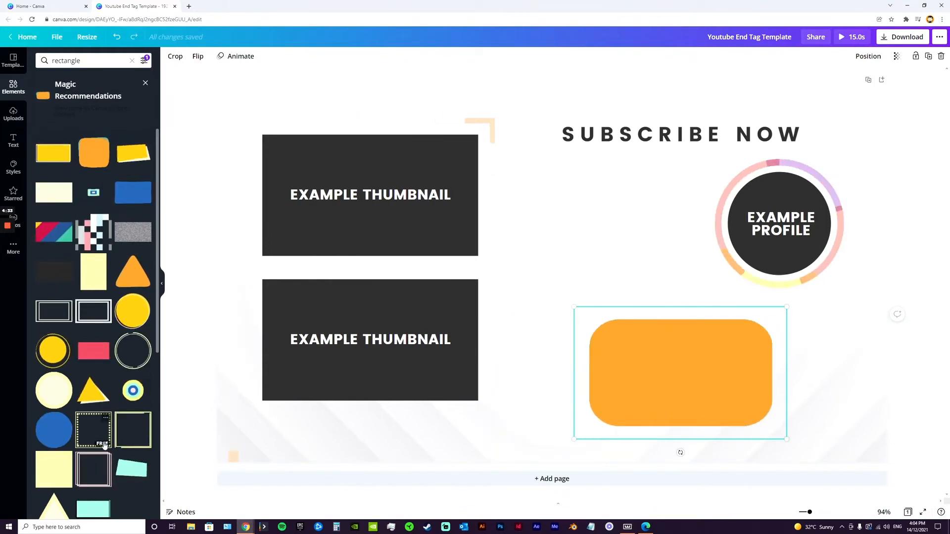
pyautogui.scroll(-2, 104, 445)
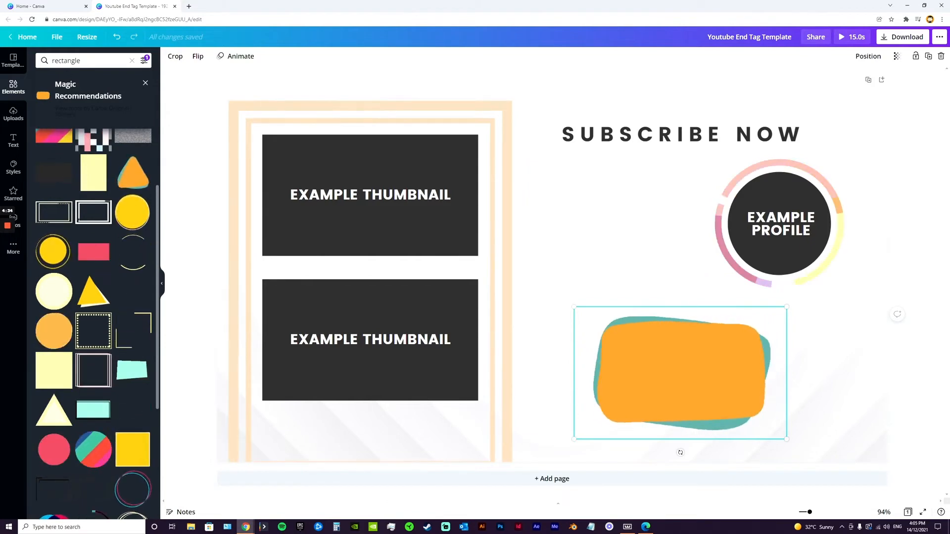
# - Search the graphics for "instagram", add the white animated Instagram logo, shrink it and place it on the left part of the orange rectangle
pyautogui.doubleClick(66, 60)
pyautogui.write('instagram')
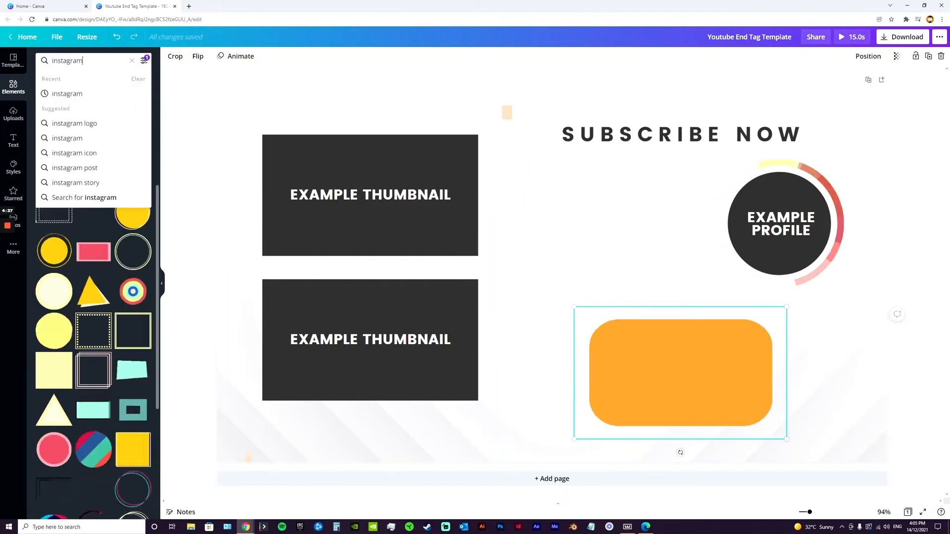
pyautogui.press('Return')
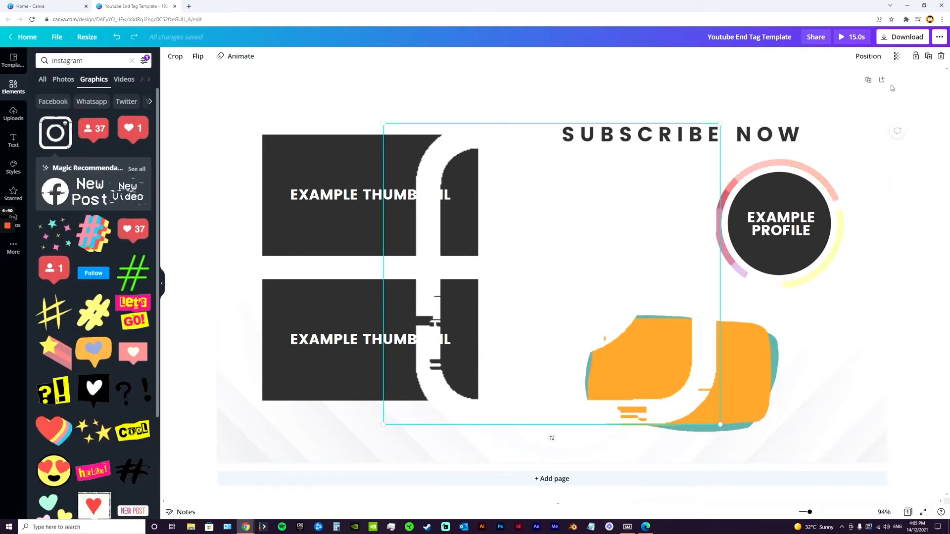
pyautogui.moveTo(720, 123); pyautogui.dragTo(397, 360)
pyautogui.moveTo(394, 408); pyautogui.dragTo(687, 366)
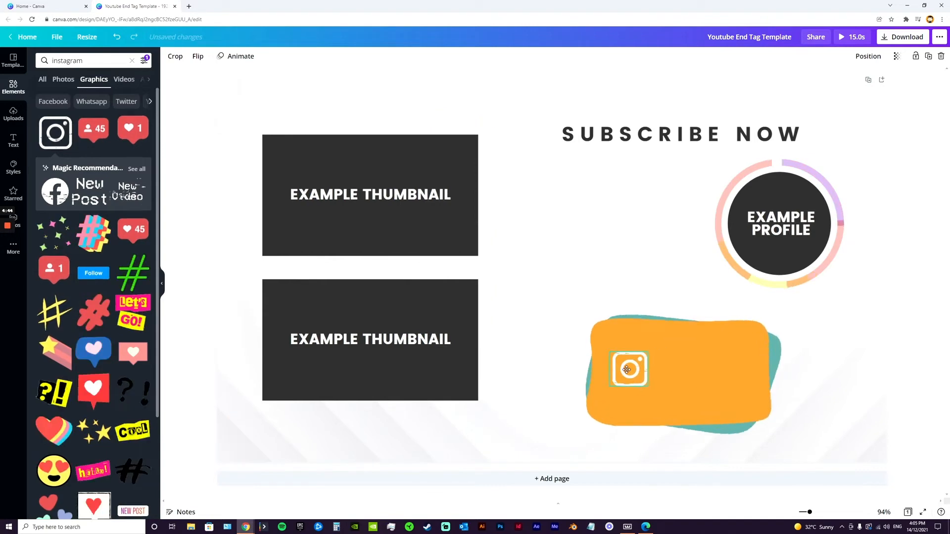